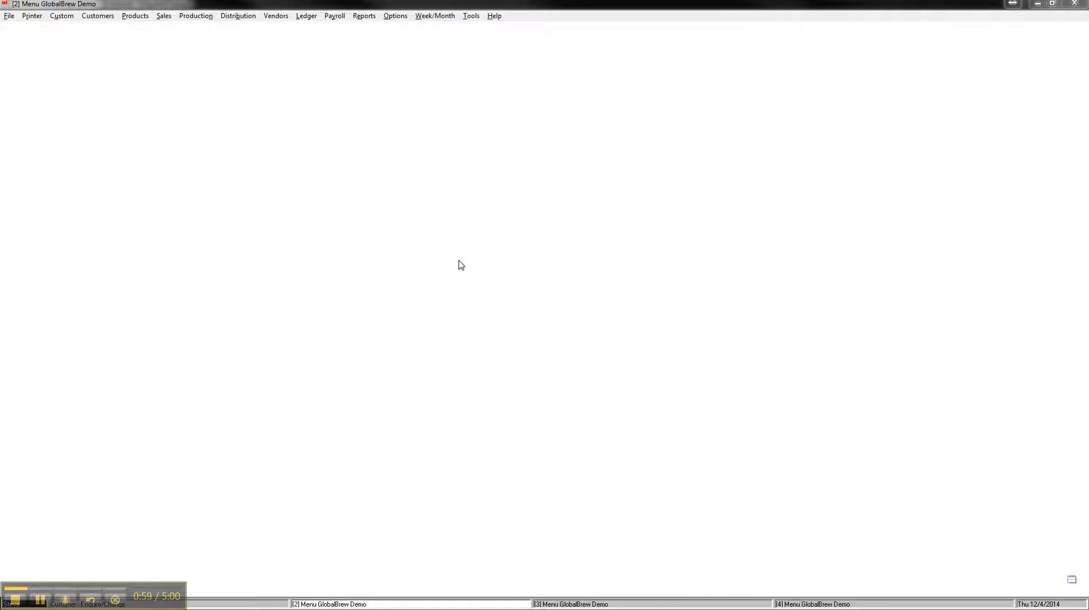
Step: Start a new bulk order and assign it to customer Steve's Pub, looked up by alpha key SP
click(164, 16)
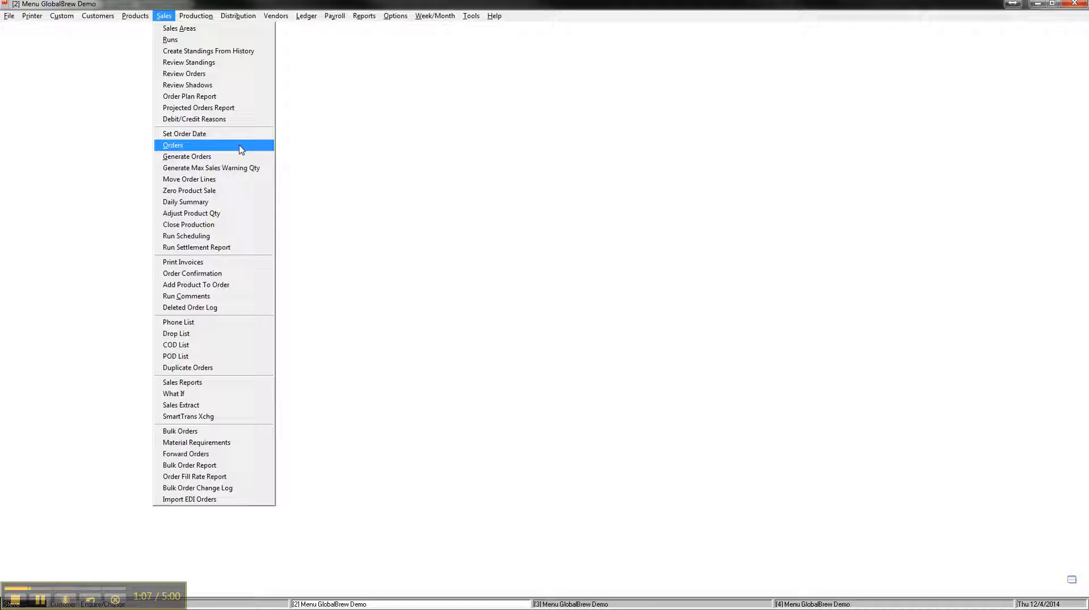
click(267, 438)
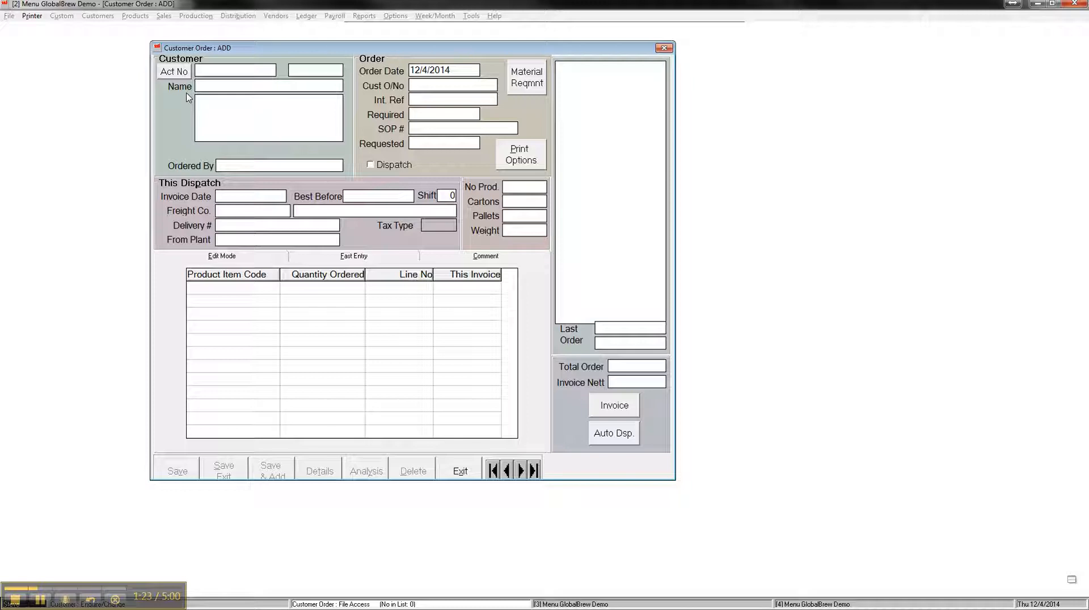
click(180, 74)
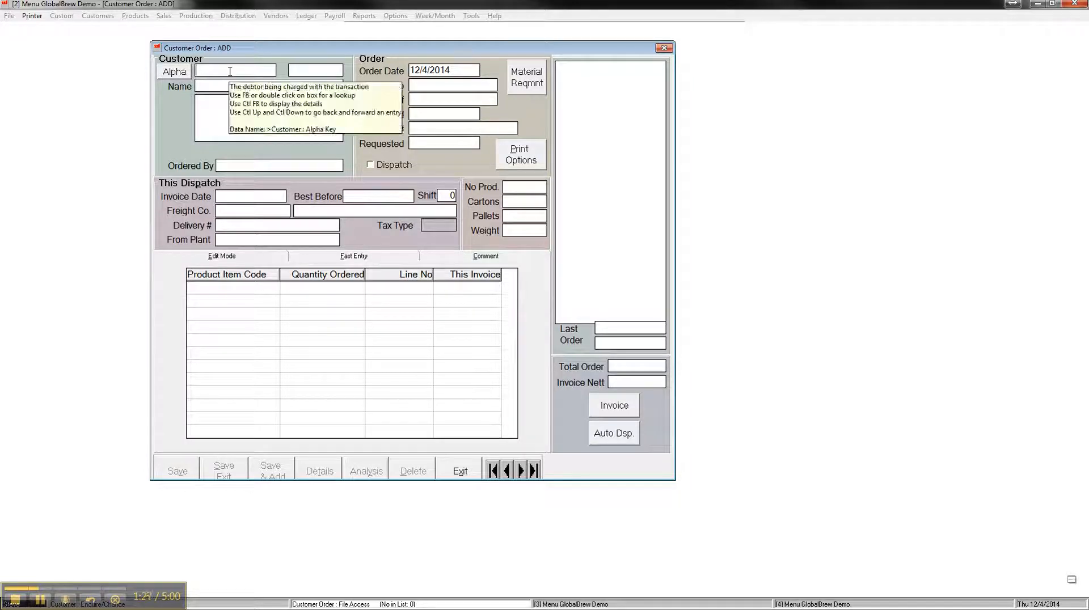
text(SP)
key(Return)
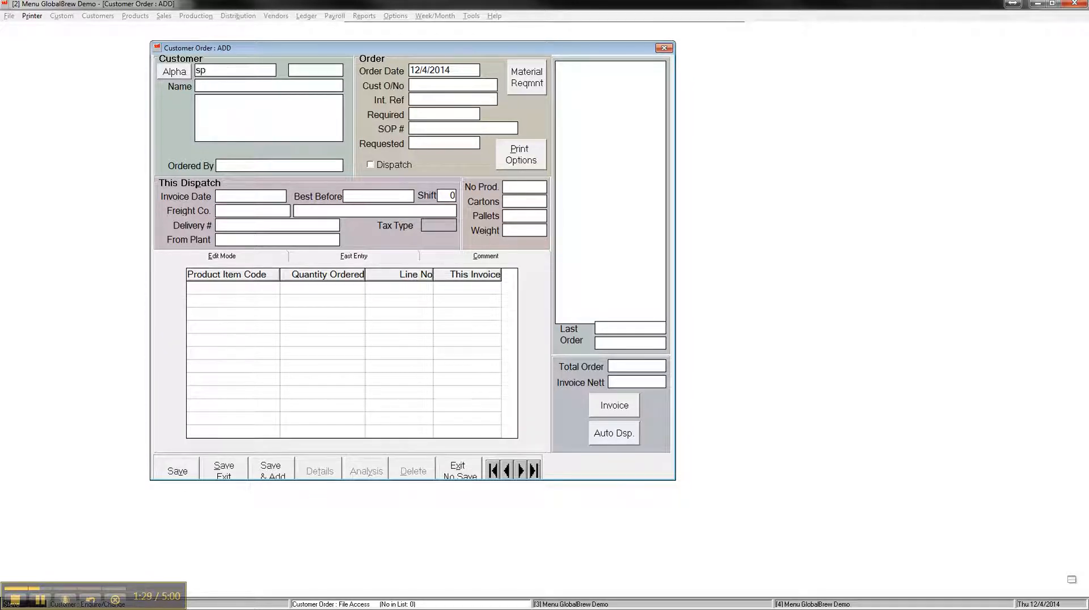
double_click(257, 70)
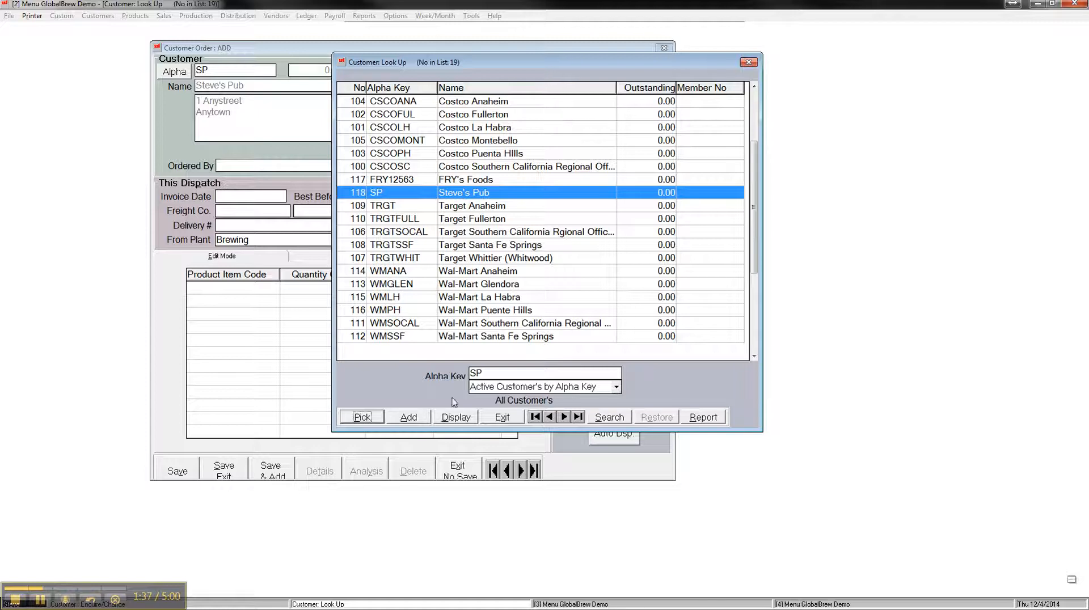
click(362, 417)
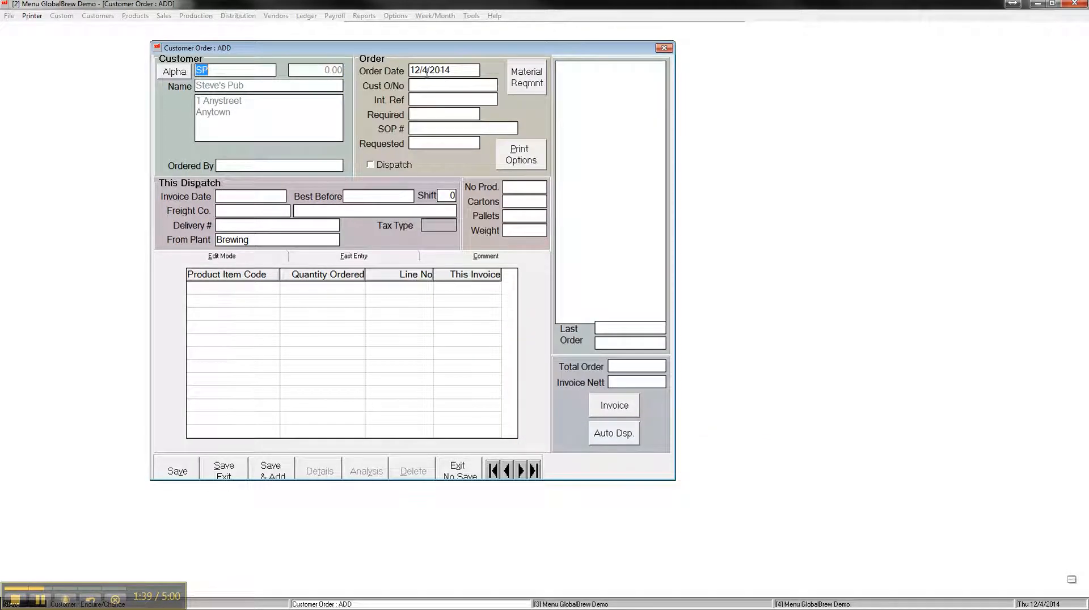
Step: Enter the customer's order number on the bulk order
mouse_move(453, 72)
click(439, 82)
mouse_move(462, 97)
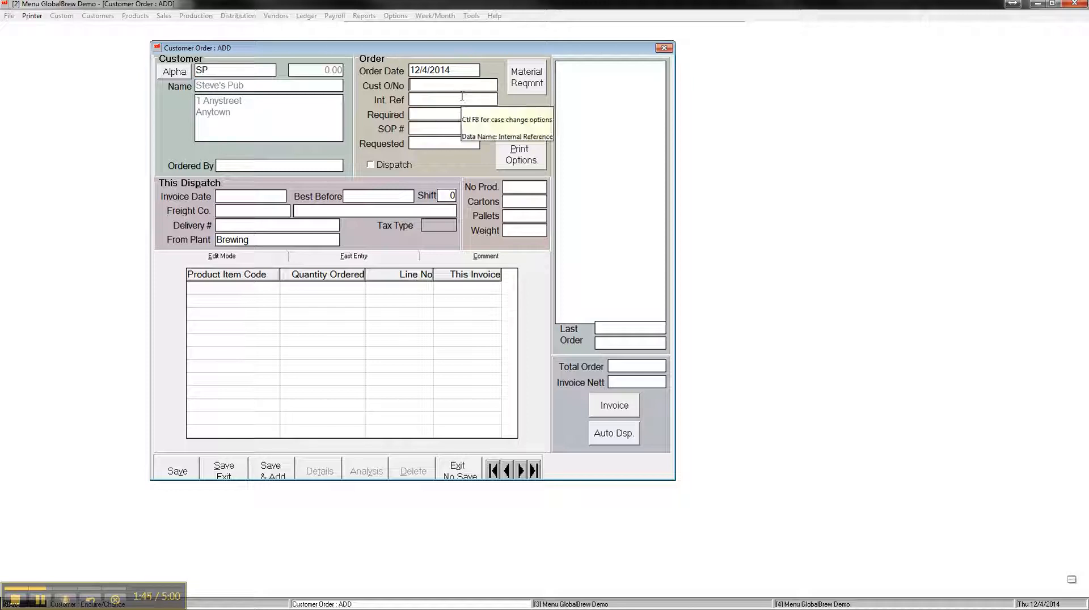
text(XX12)
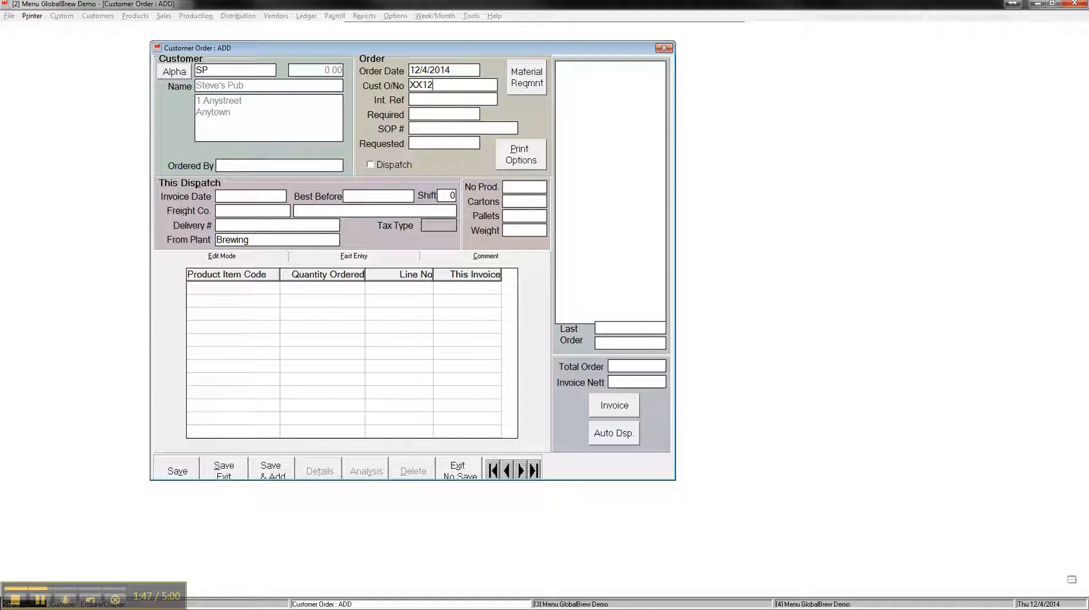
text(345PQ)
Step: Set both the order's required date and its invoice date to 12/24/2014
click(441, 100)
click(434, 114)
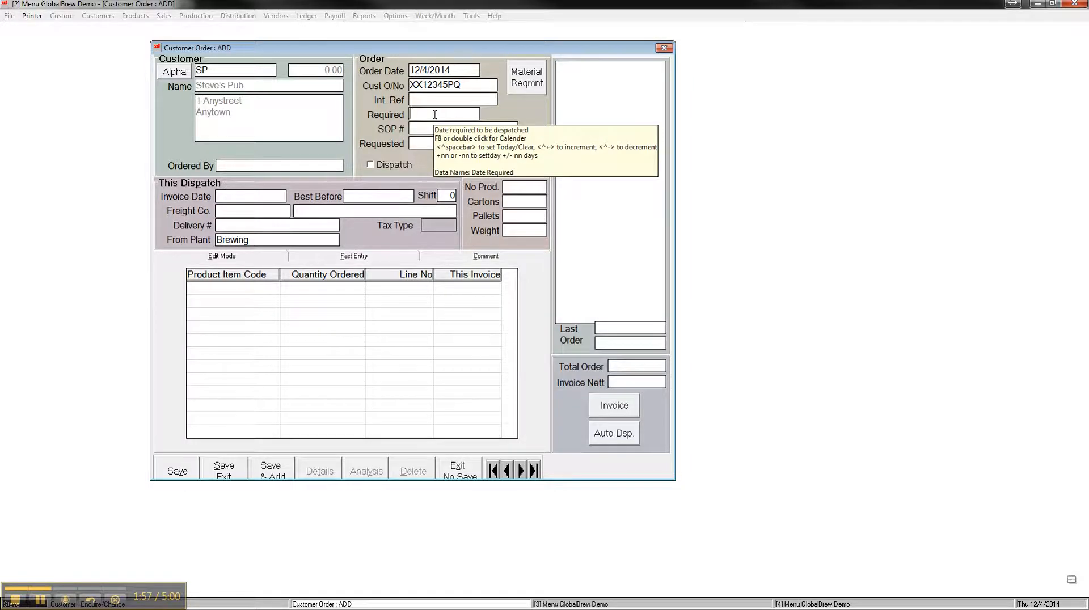
double_click(434, 114)
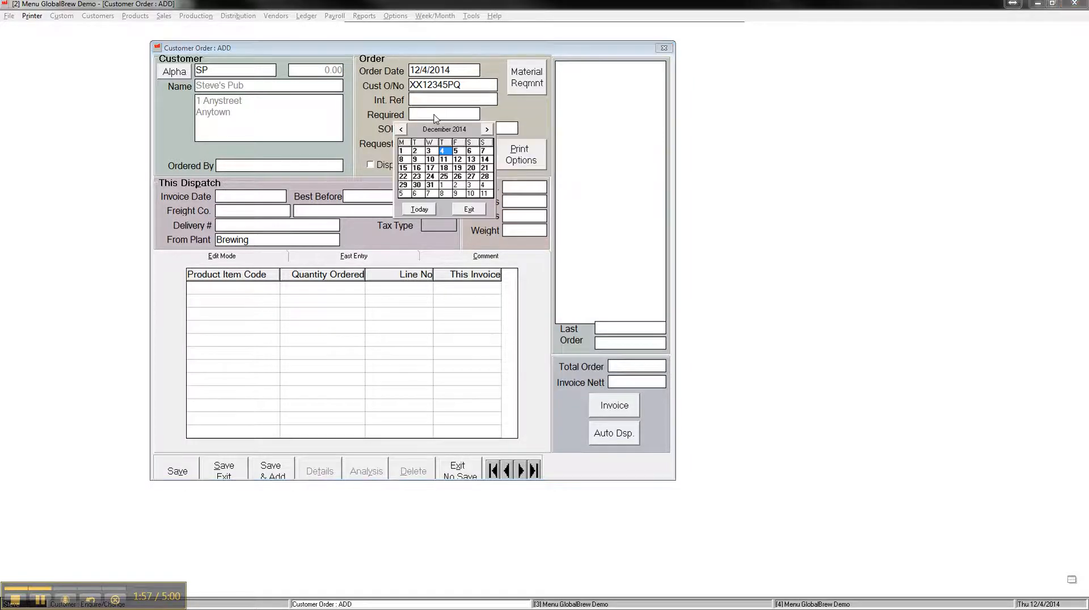
click(430, 176)
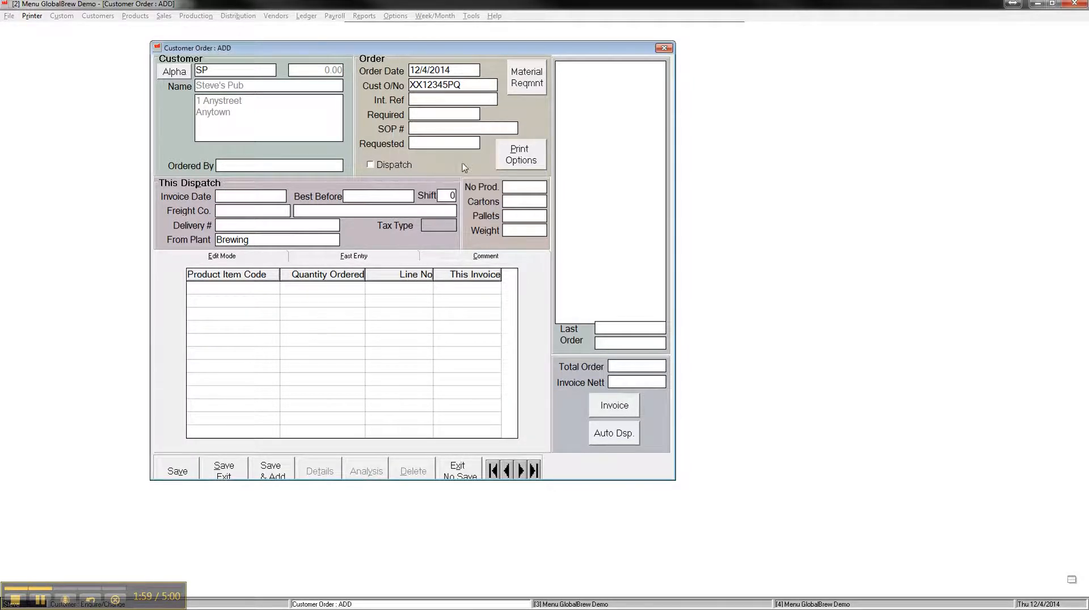
double_click(252, 197)
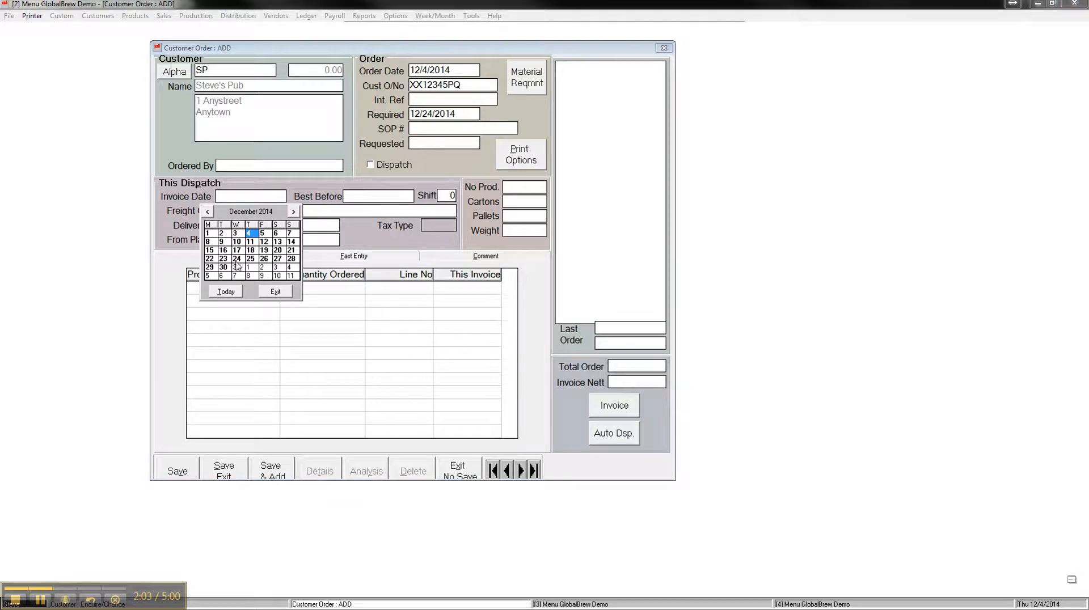
click(237, 260)
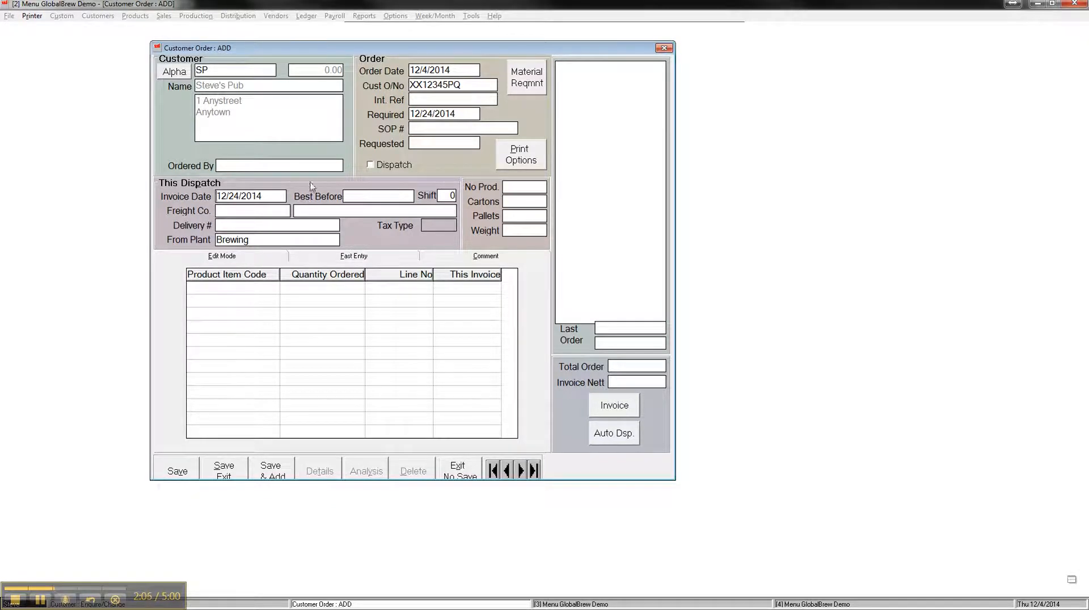
Step: Save the order, fill in the ordering person's name under Ordered By, and save again
double_click(263, 239)
click(263, 239)
click(192, 472)
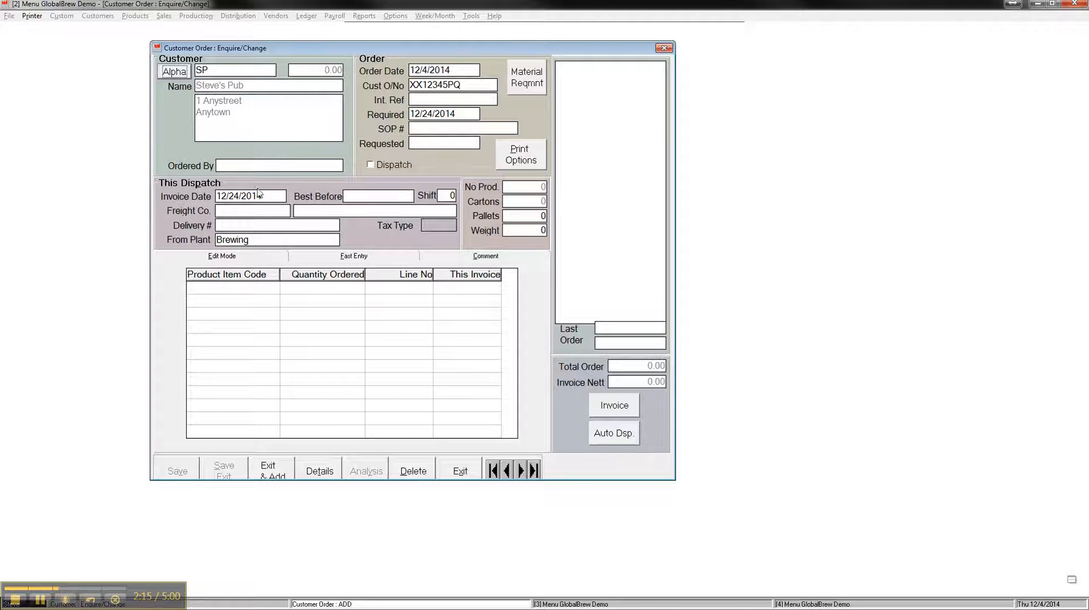
click(252, 166)
text(Steve)
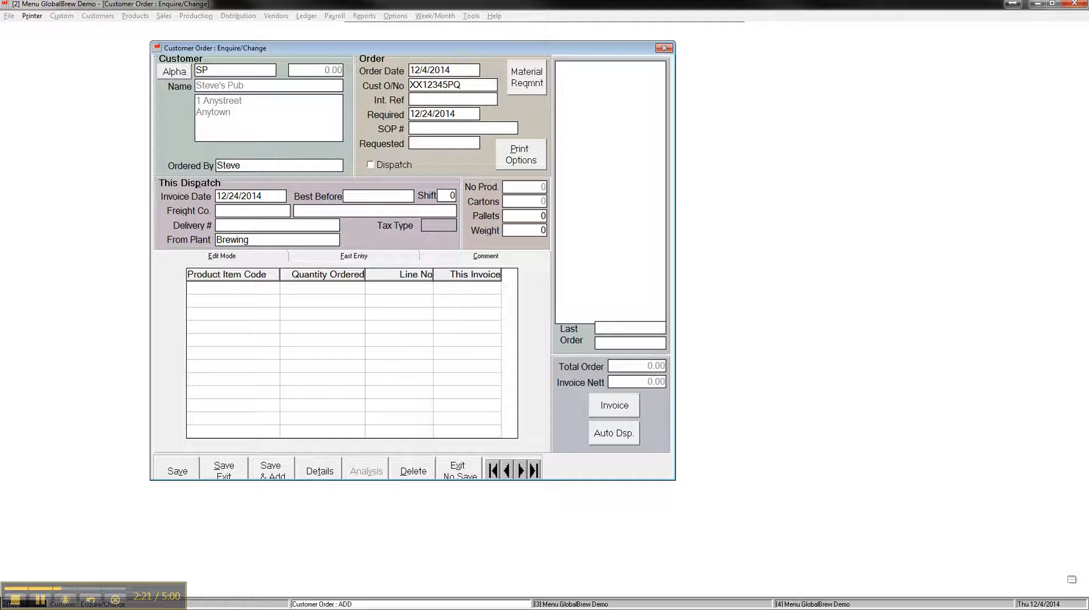
click(197, 464)
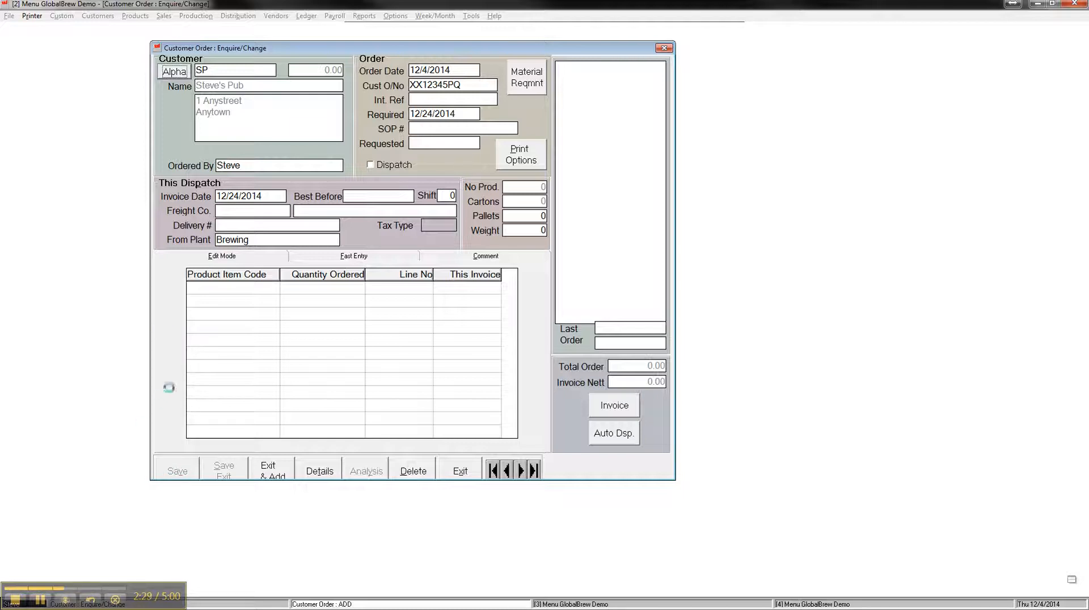
click(40, 601)
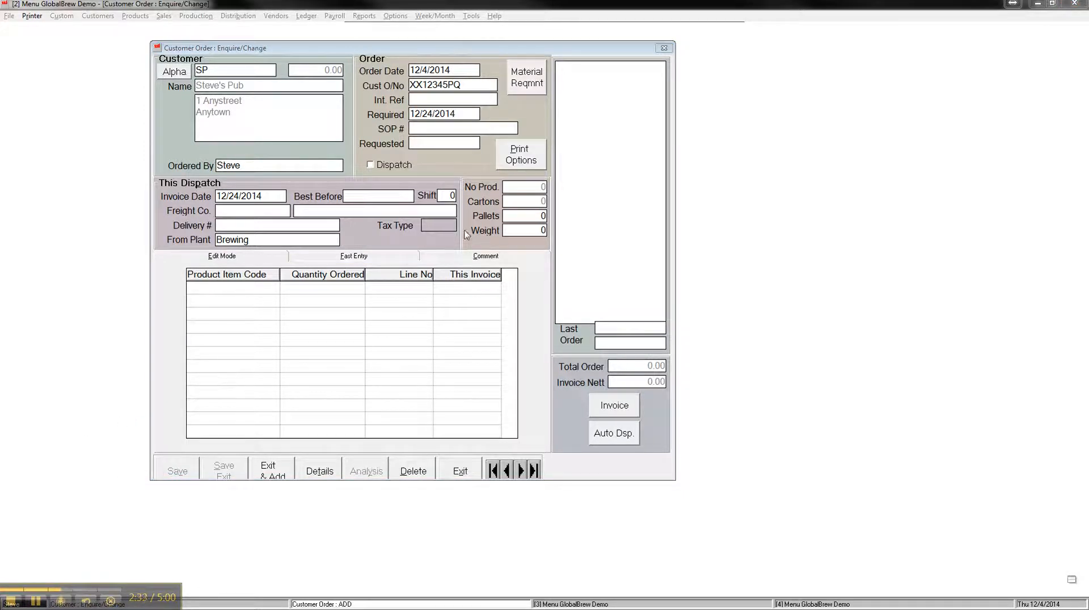
Step: Add an order line for product 1002 (Ale - Case - 4/6-Packs) with an order quantity of 100 and save it
double_click(199, 293)
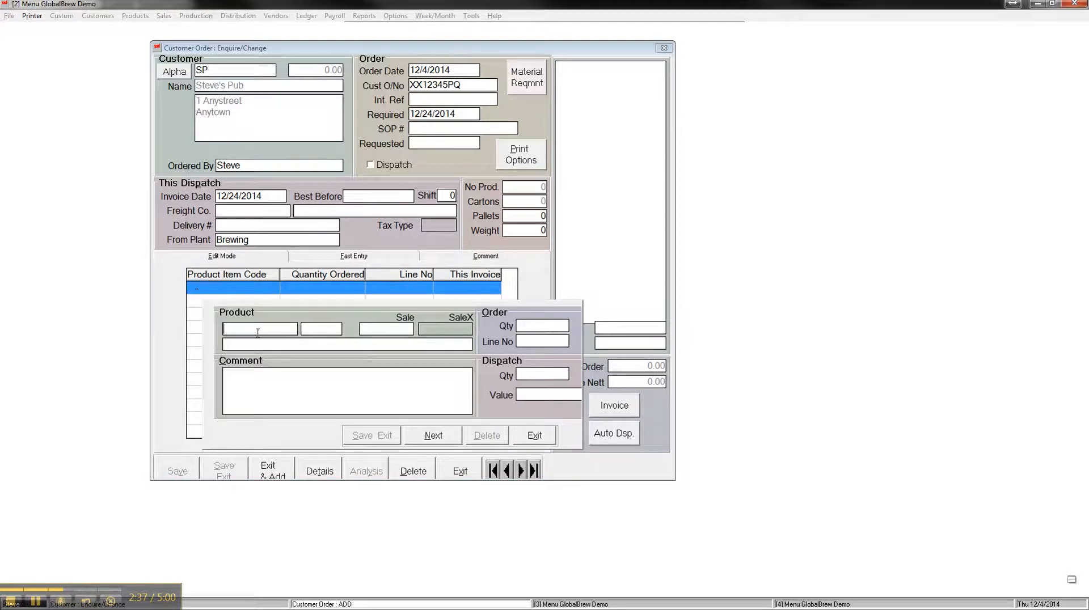
double_click(281, 334)
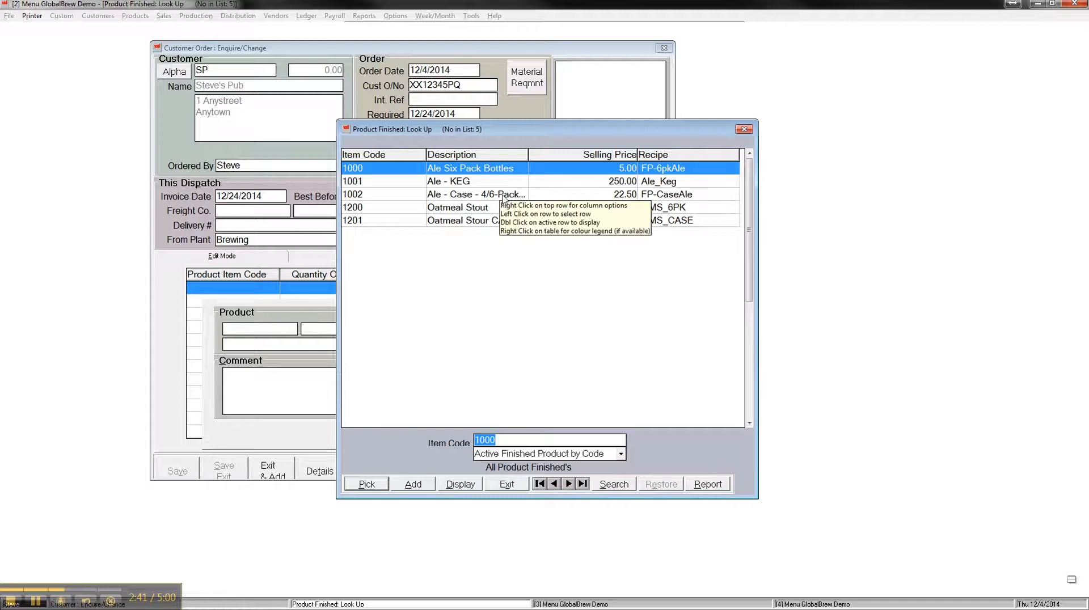
click(504, 196)
click(368, 485)
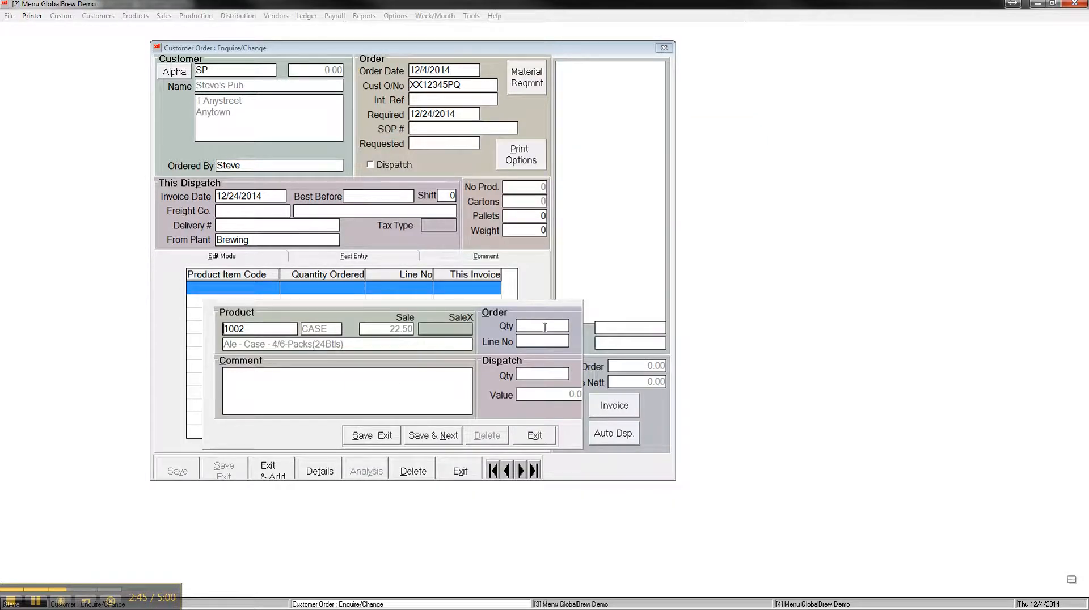
text(100)
click(383, 435)
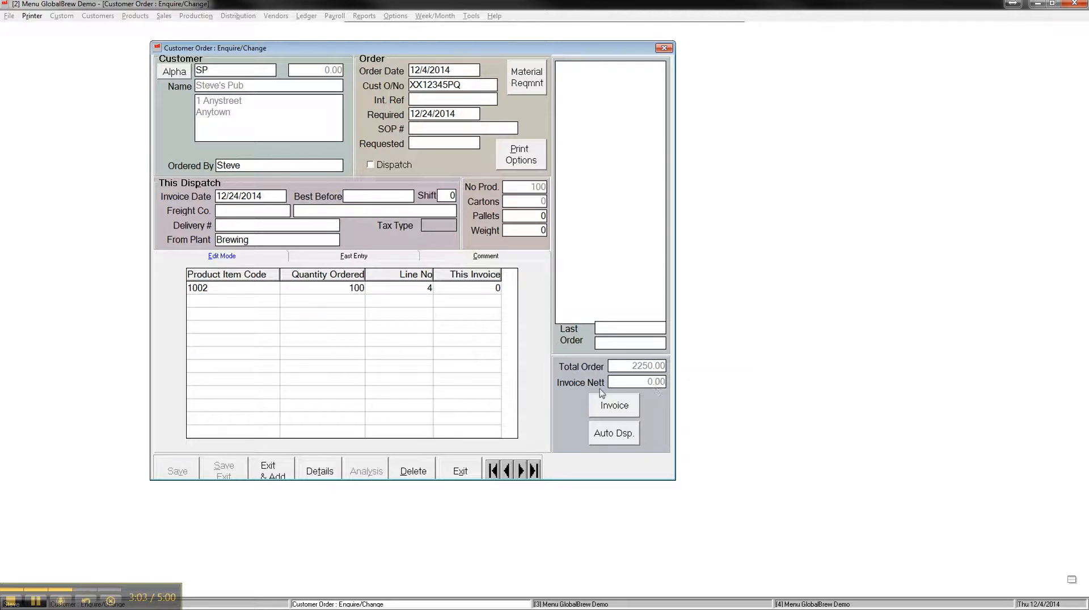
Step: Set the dispatch quantity of the product 1002 line to 50 and save the line
mouse_move(563, 318)
double_click(348, 289)
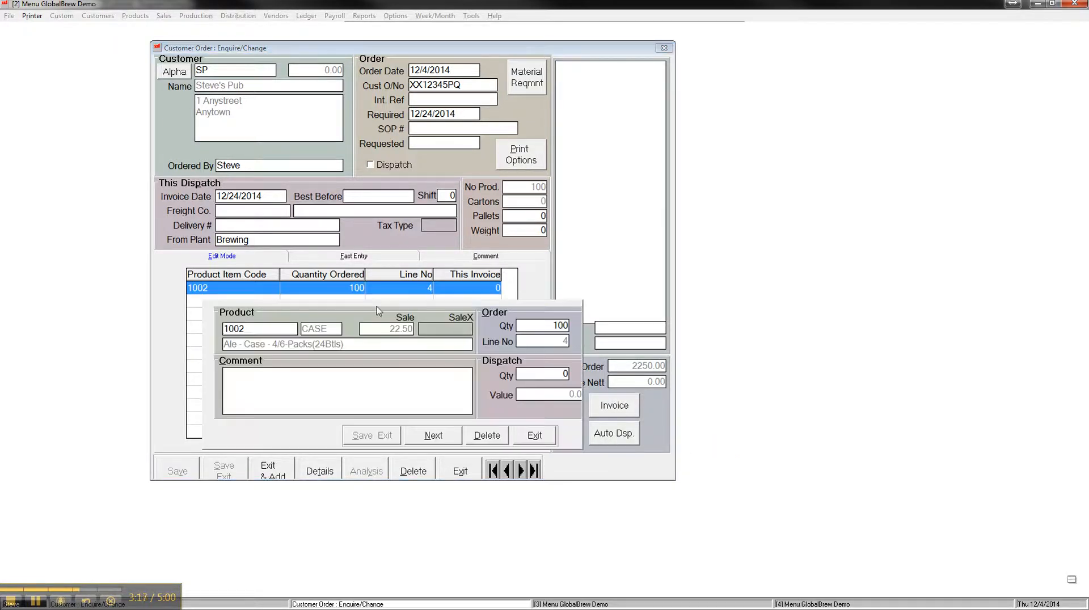
click(546, 374)
text(50)
key(Tab)
click(372, 435)
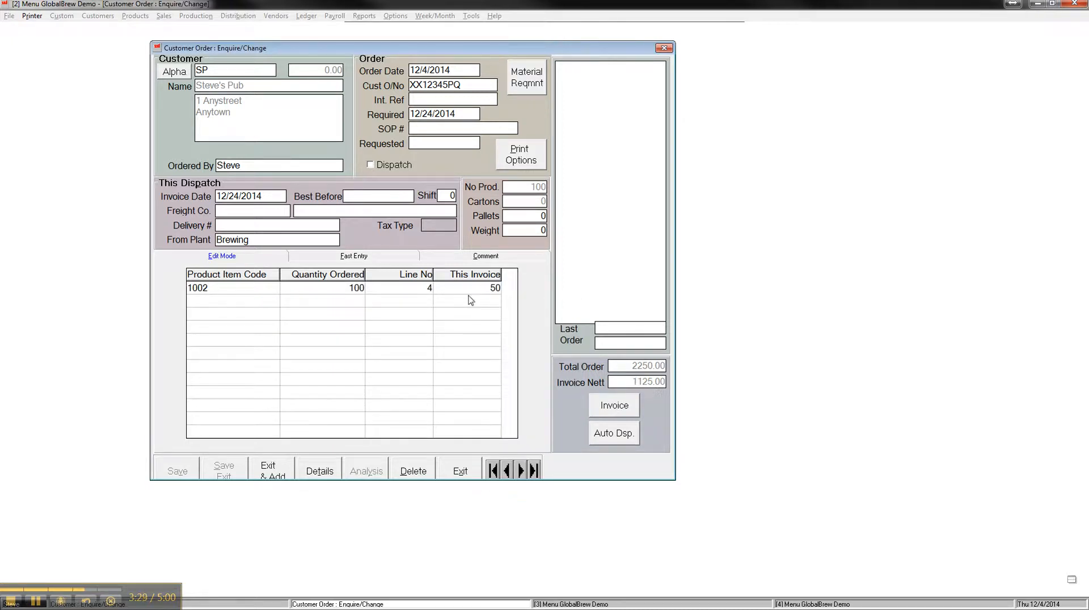
Step: Invoice the dispatched quantity, continuing despite the carton allocation and keeping the 12/24/2014 invoice date
click(608, 407)
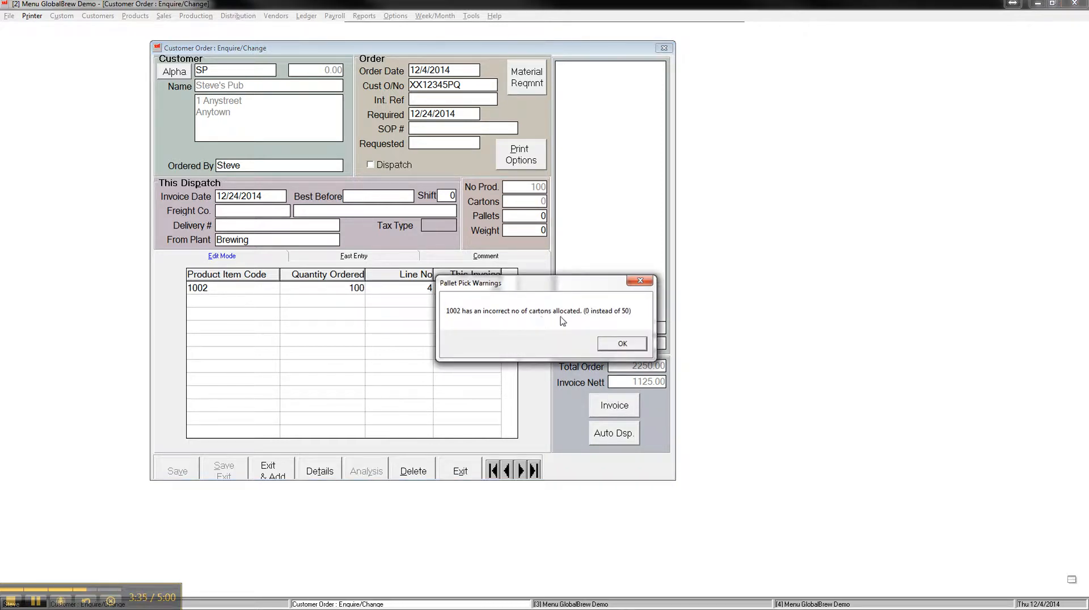
click(623, 345)
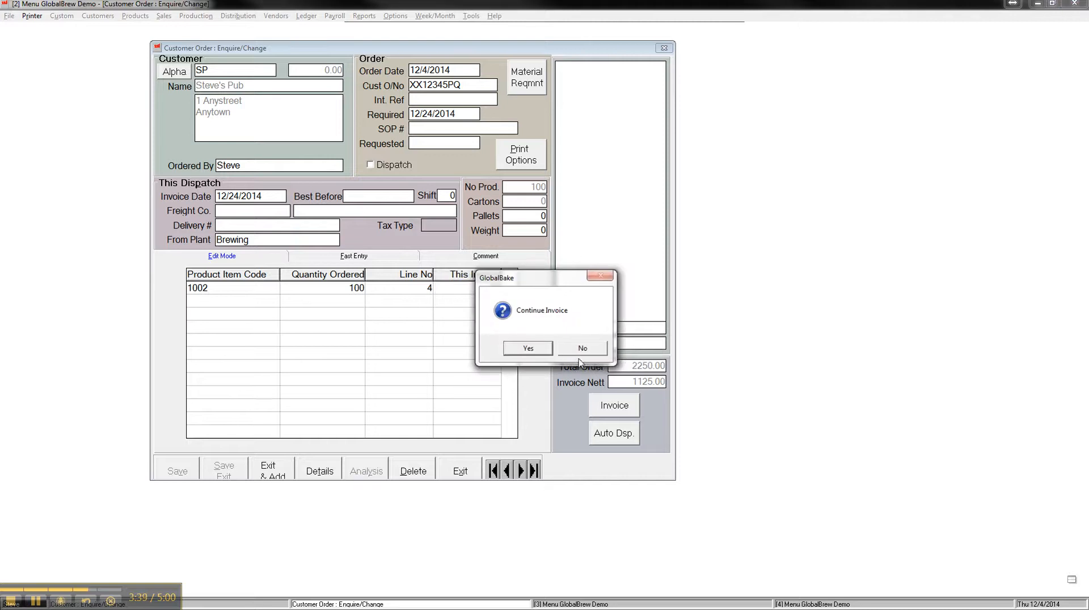
click(534, 349)
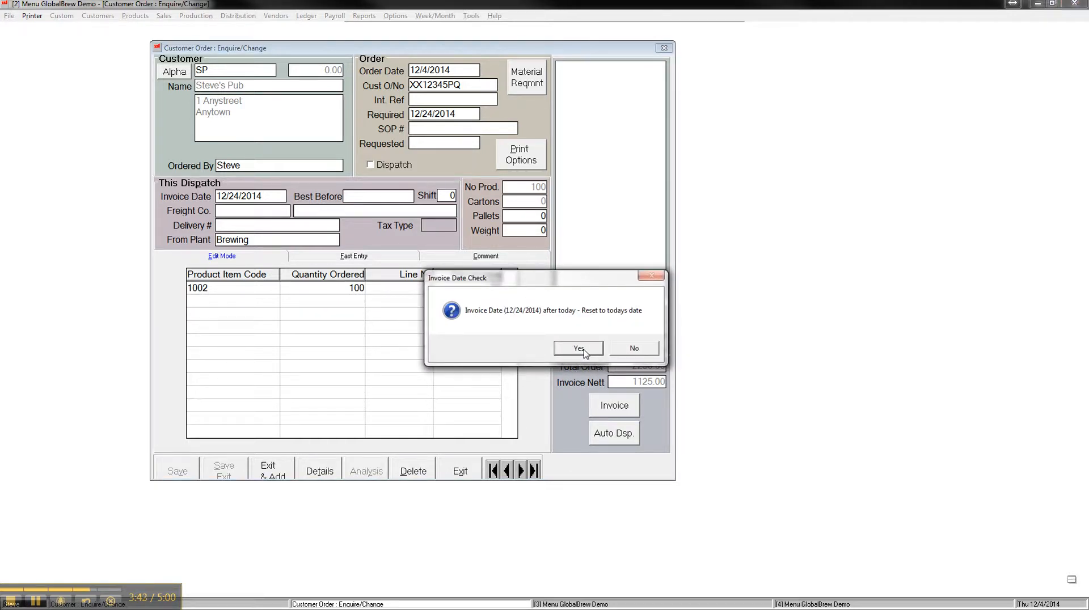
click(629, 349)
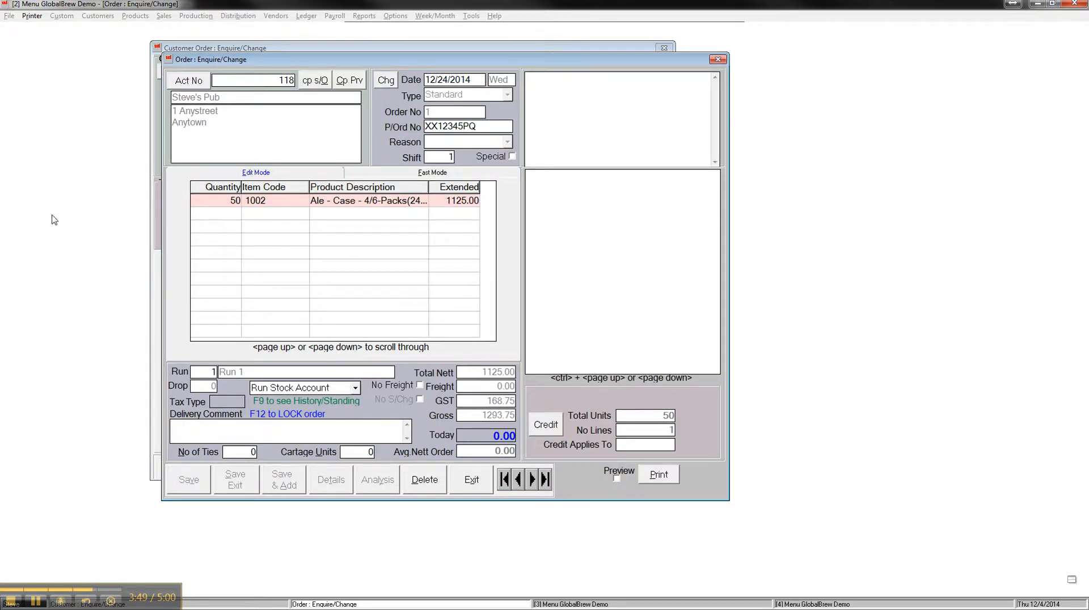
Step: Preview the printed tax invoice with the Preview option on, then close the preview and exit the invoice order
click(617, 480)
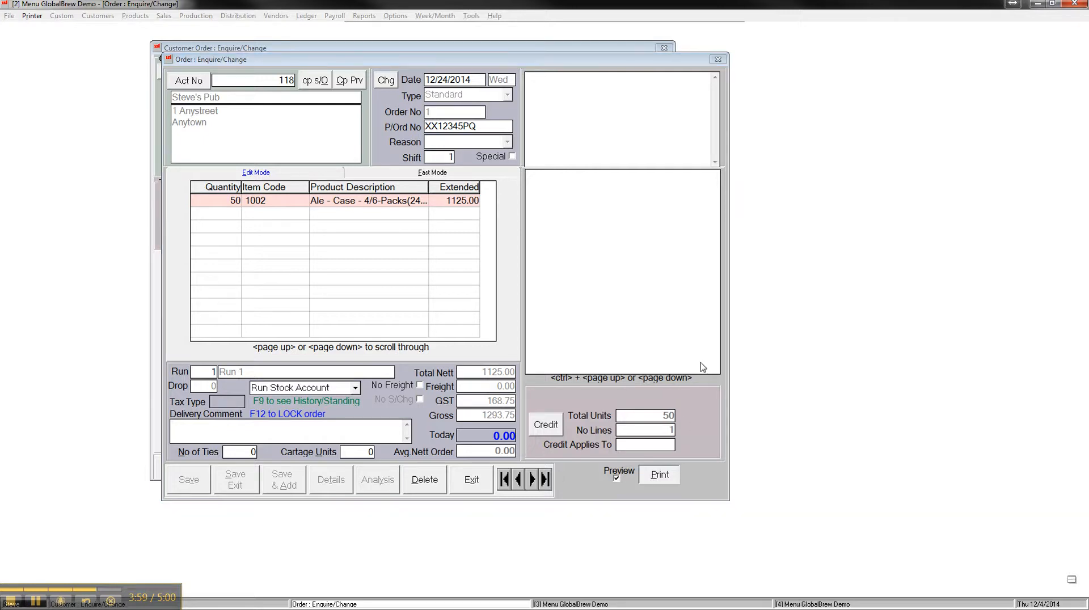
scroll(558, 384, down, 3)
scroll(558, 383, up, 3)
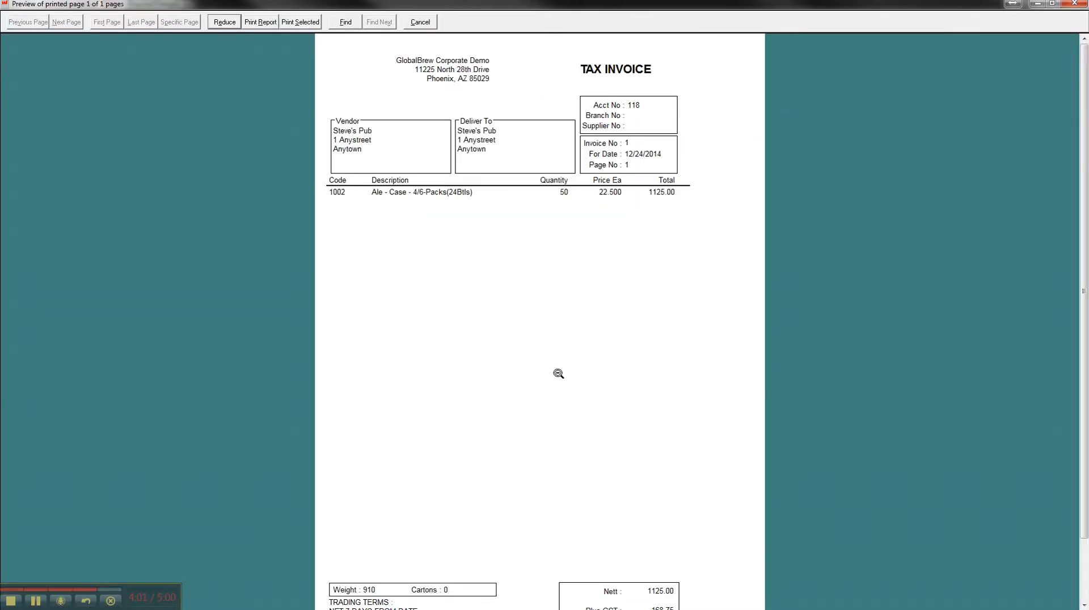
click(420, 22)
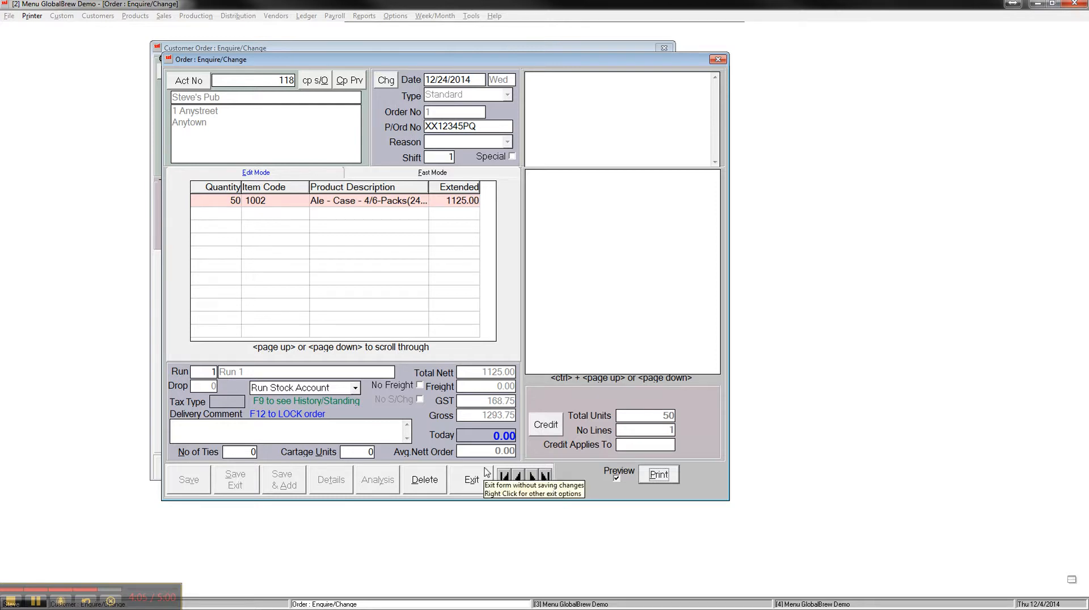
click(476, 485)
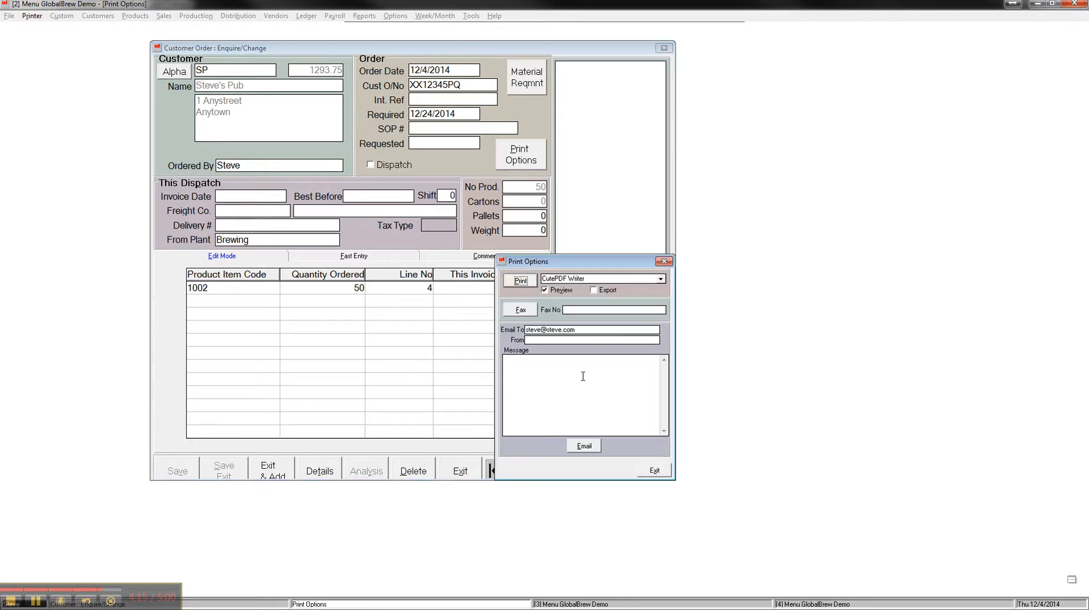
Step: Preview the bill of lading from the order's print options and close the preview
click(525, 281)
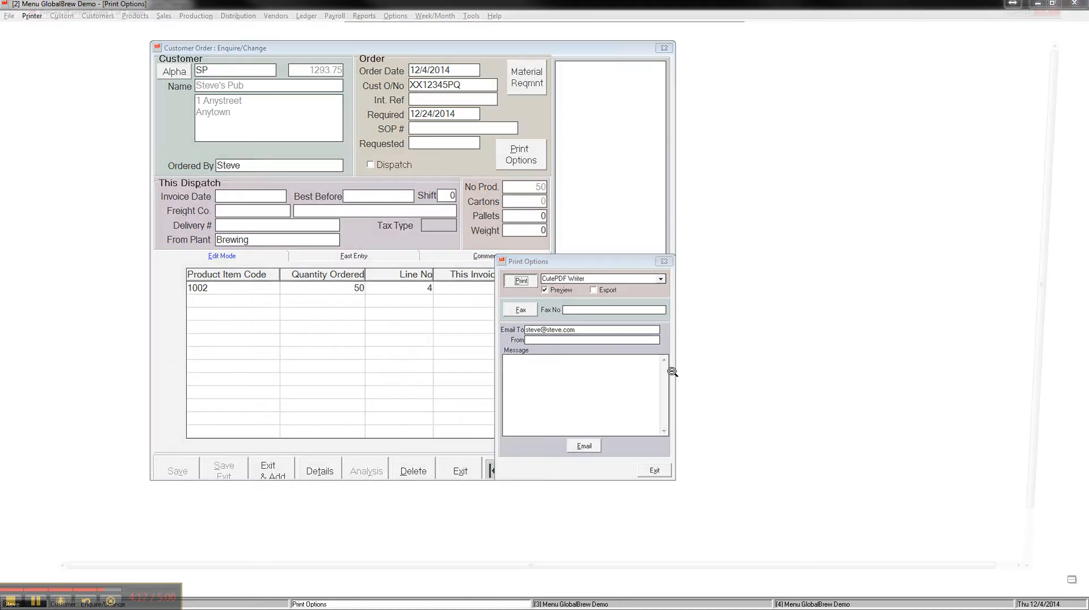
scroll(540, 295, down, 3)
scroll(539, 306, up, 3)
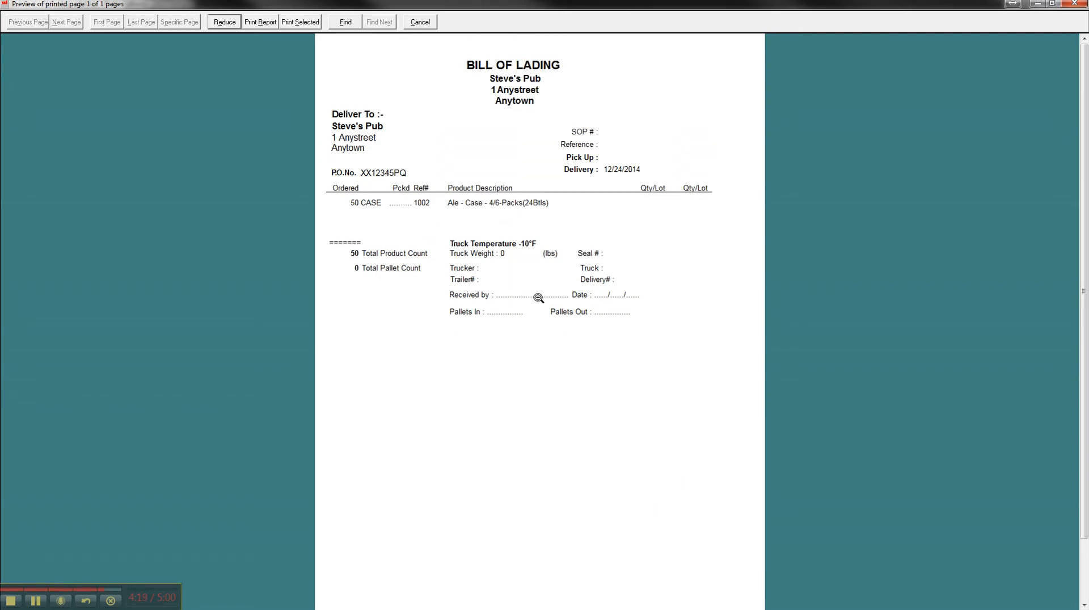
click(420, 23)
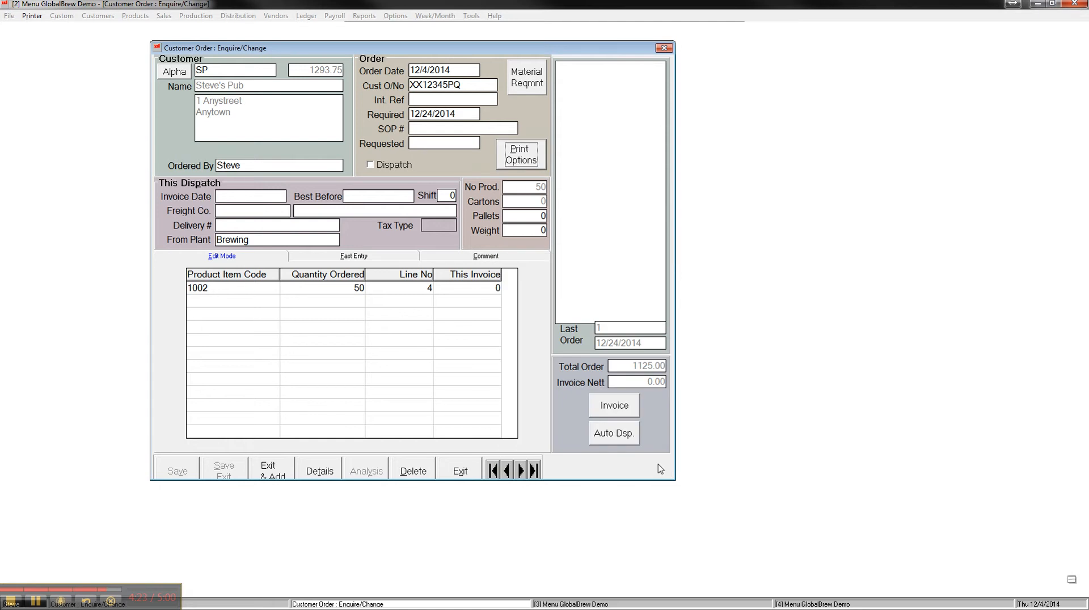